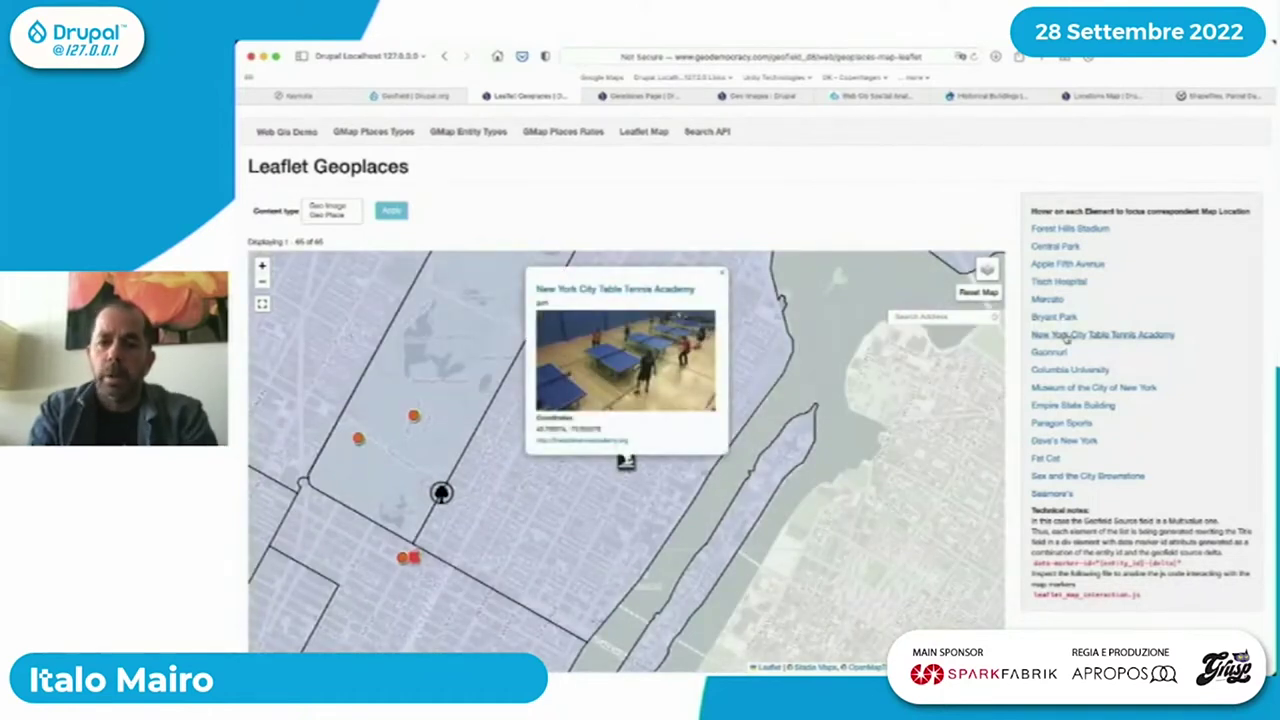
- Focus the Leaflet map on the listed places around Museum of the City of New York and Empire State Building
mouse_move(1066, 371)
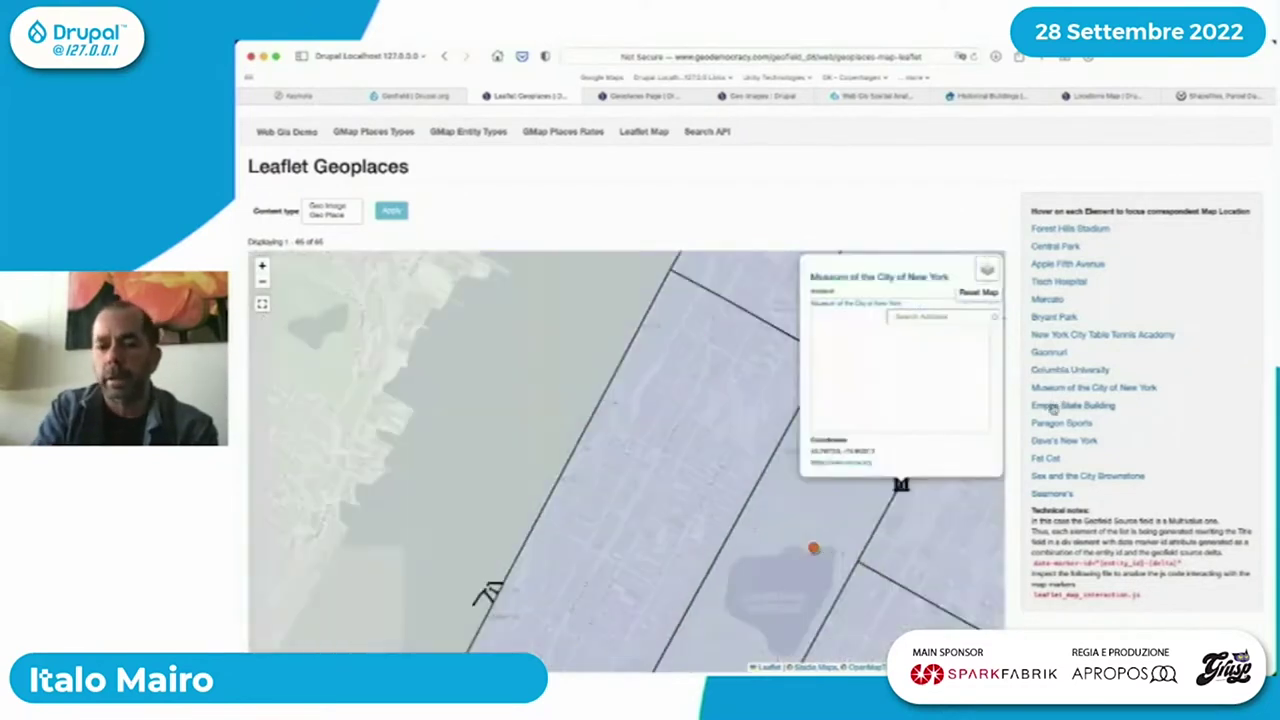
mouse_move(1053, 408)
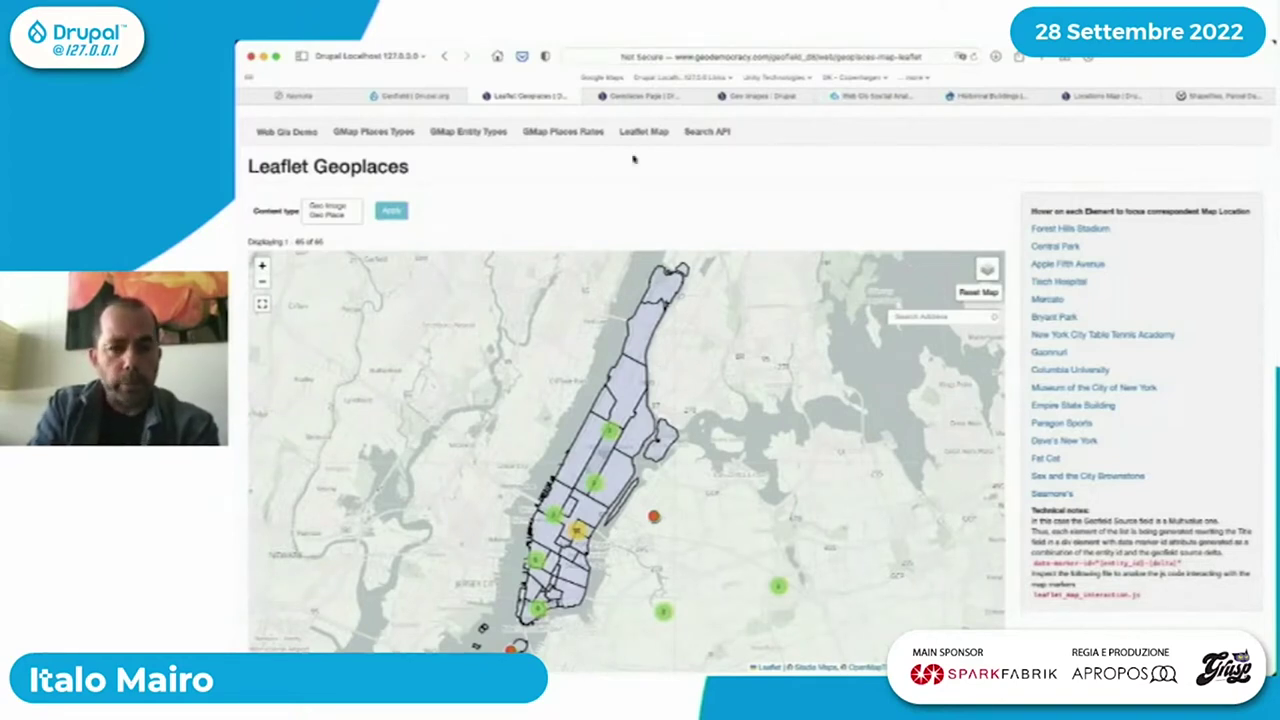
- Switch to the Geoplaces Page of the local Drupal site and open the form for creating a Geo Place
click(646, 99)
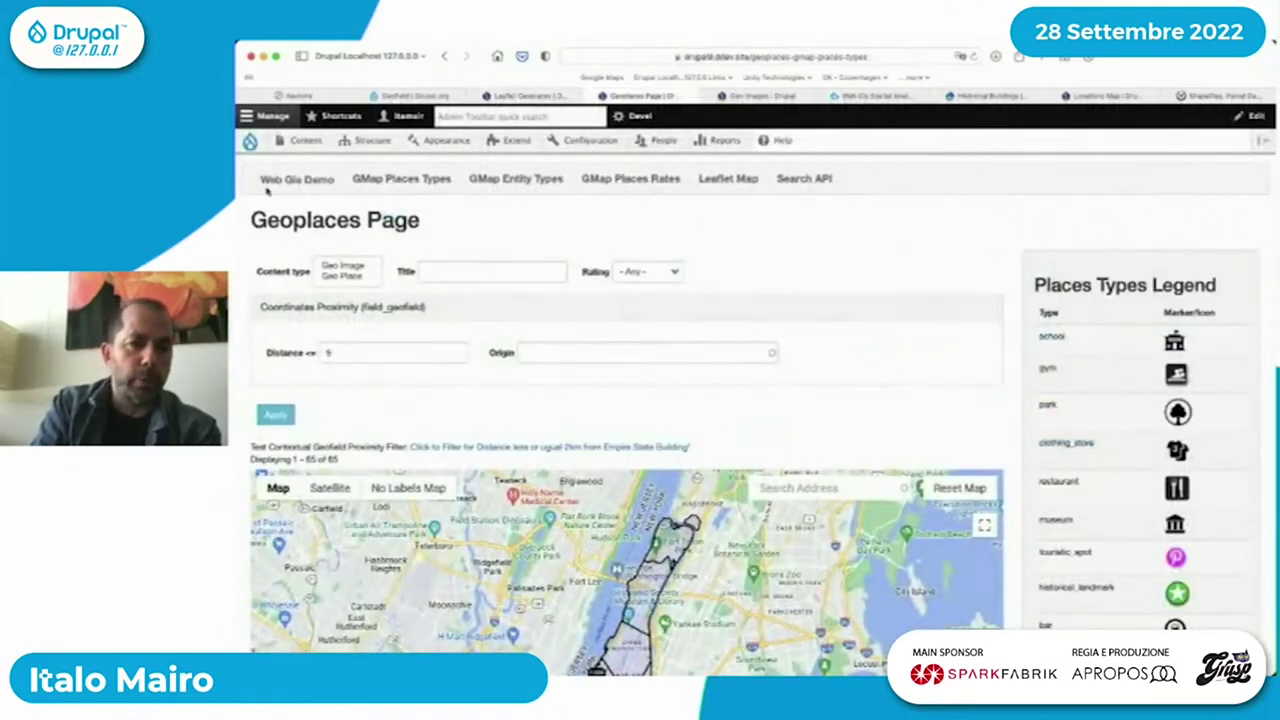
mouse_move(310, 141)
mouse_move(351, 165)
click(420, 240)
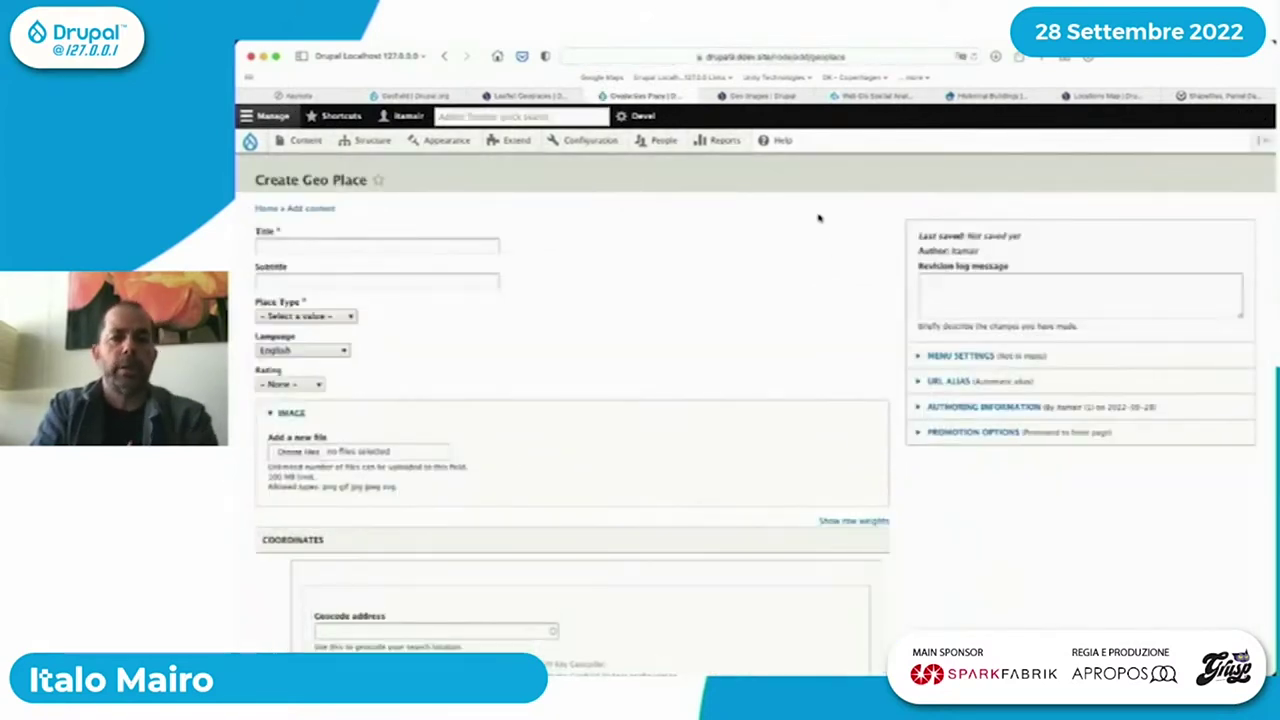
- Title the new Geo Place "Piazza San Marco" and set its place type to touristic_spot
click(447, 246)
text(Iiazza San Marc)
key(BackSpace)
key(BackSpace)
key(BackSpace)
text(arco)
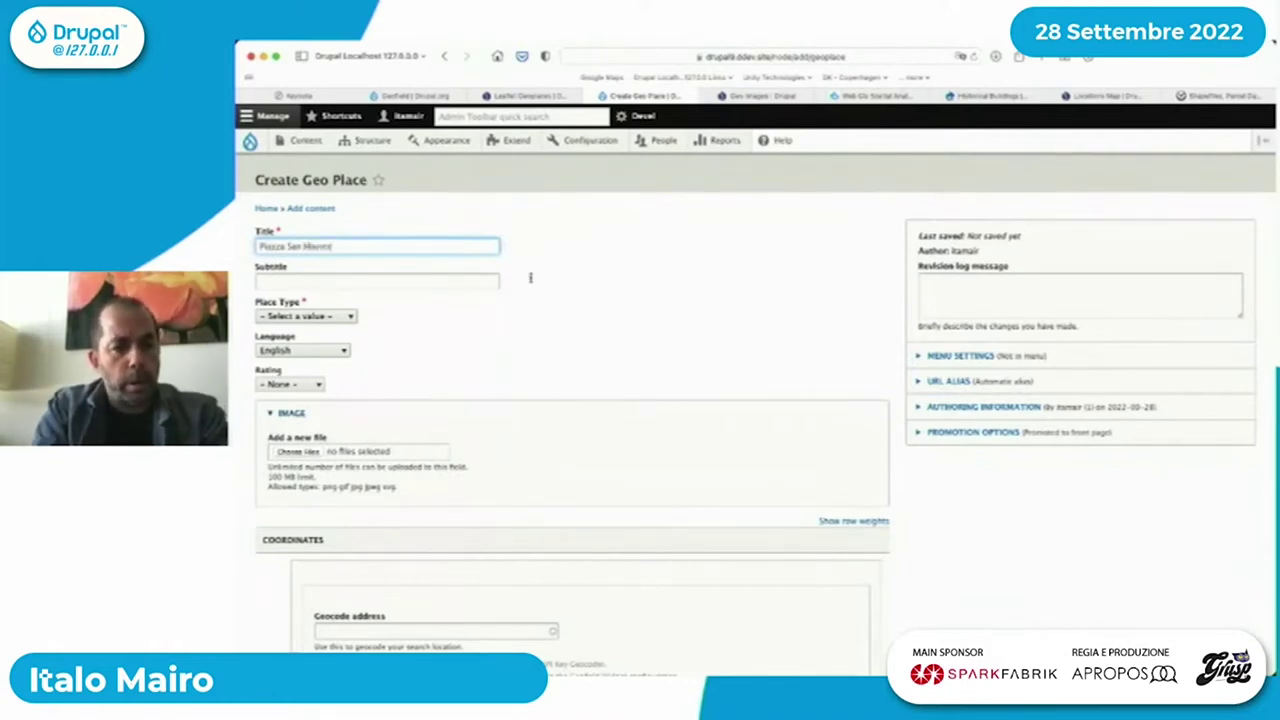
click(296, 318)
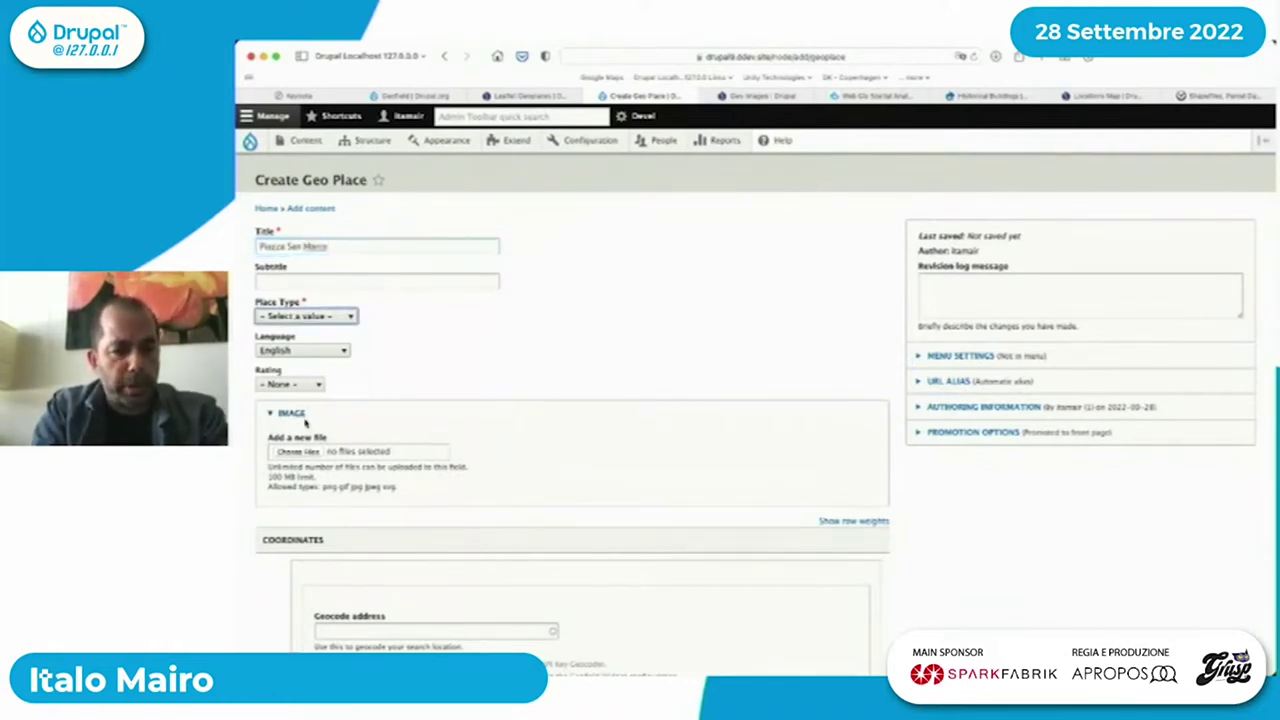
key(Down)
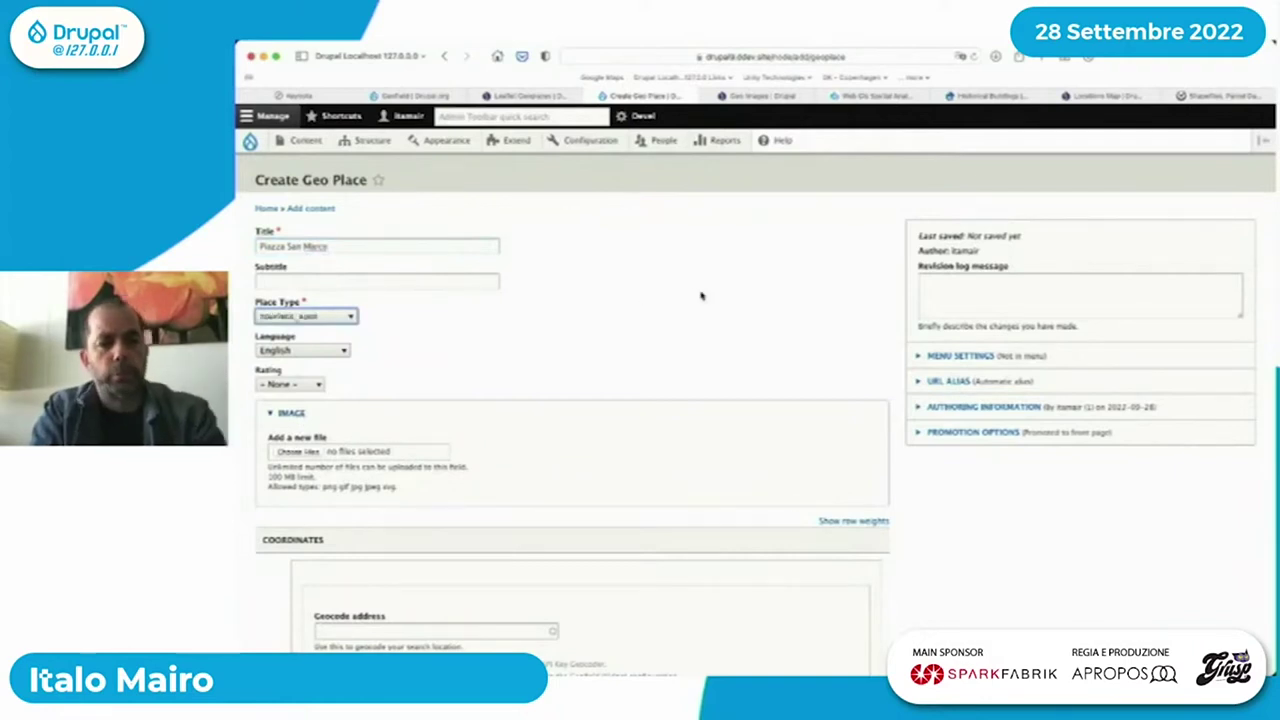
- Place the coordinates marker on the map in Niger, north-east of Niamey, and check the latitude and longitude fields
scroll(701, 296, down, 8)
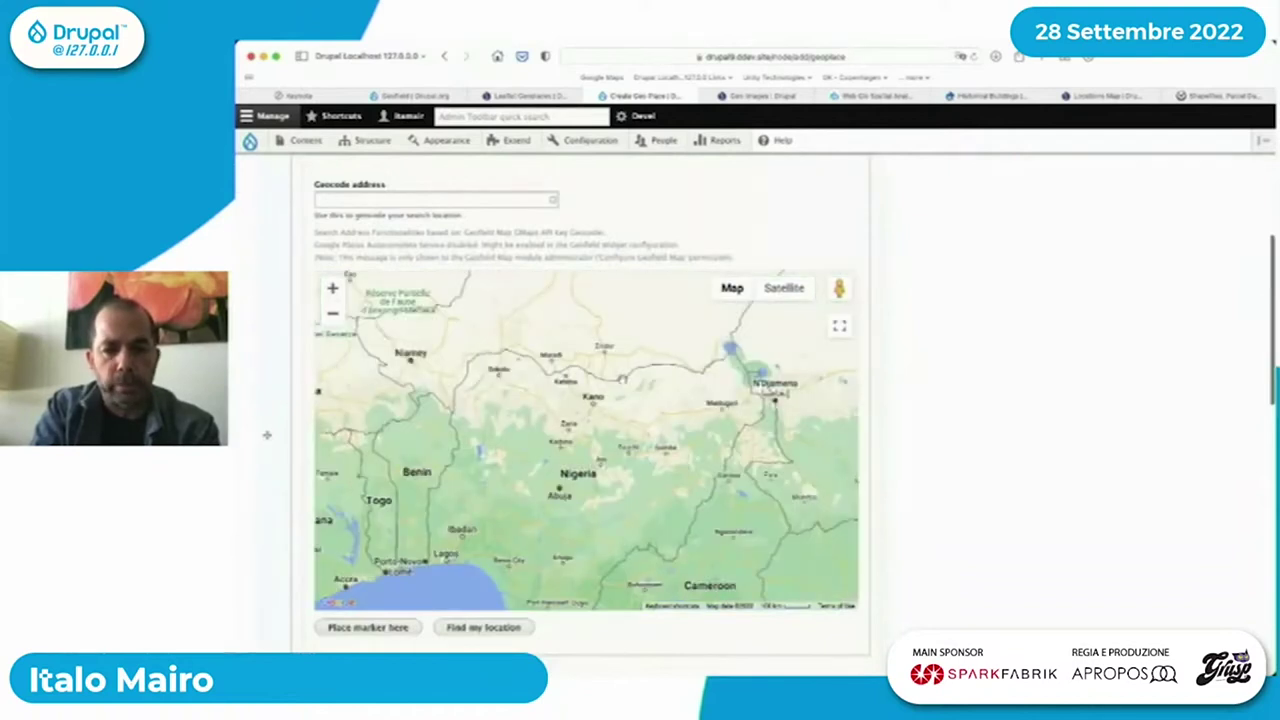
scroll(980, 394, up, 3)
click(456, 462)
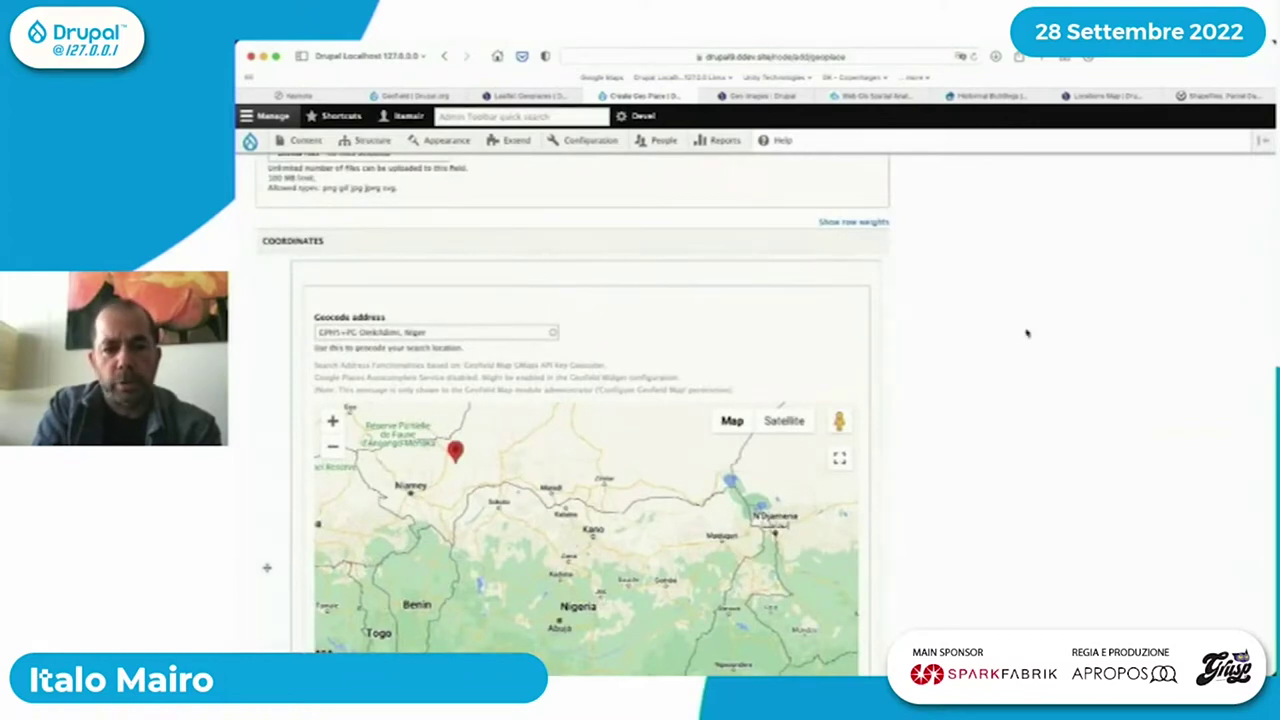
scroll(1029, 334, down, 5)
scroll(1027, 334, up, 1)
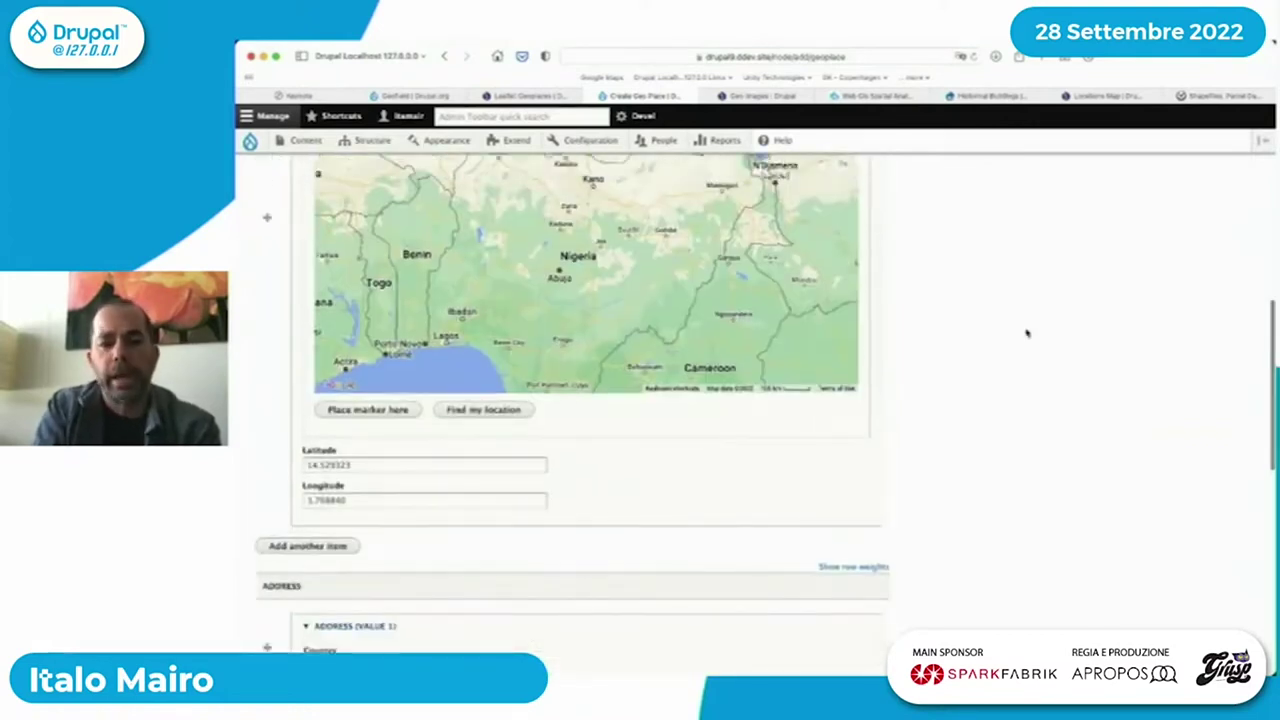
- Enter "Piazza San Marco Venezia" as the string address and save the Geo Place
scroll(1027, 334, down, 4)
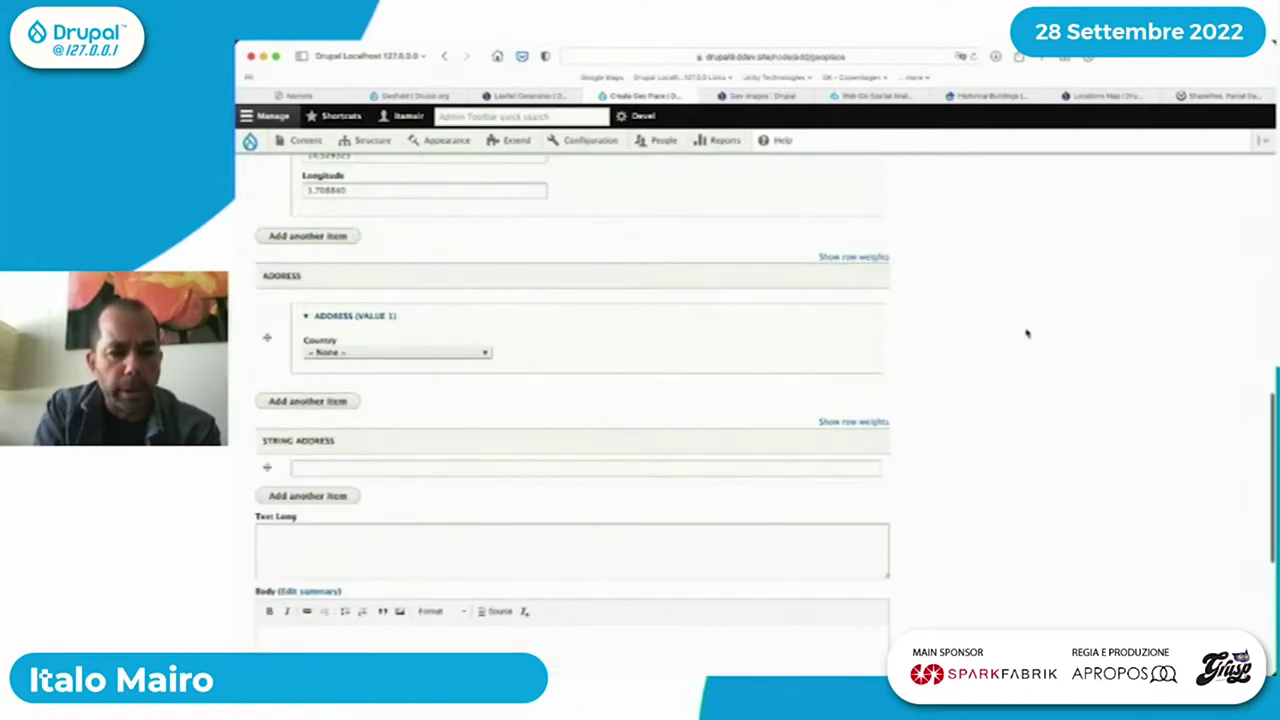
scroll(1027, 334, down, 1)
click(568, 443)
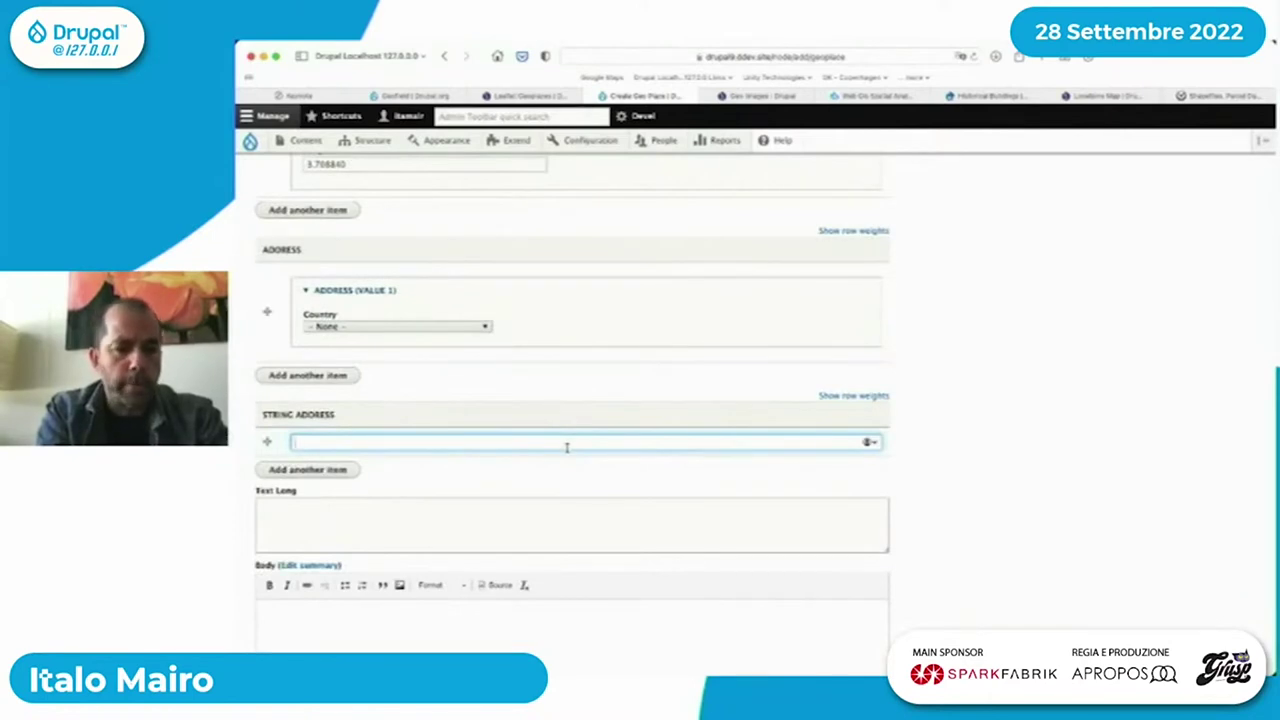
text(St)
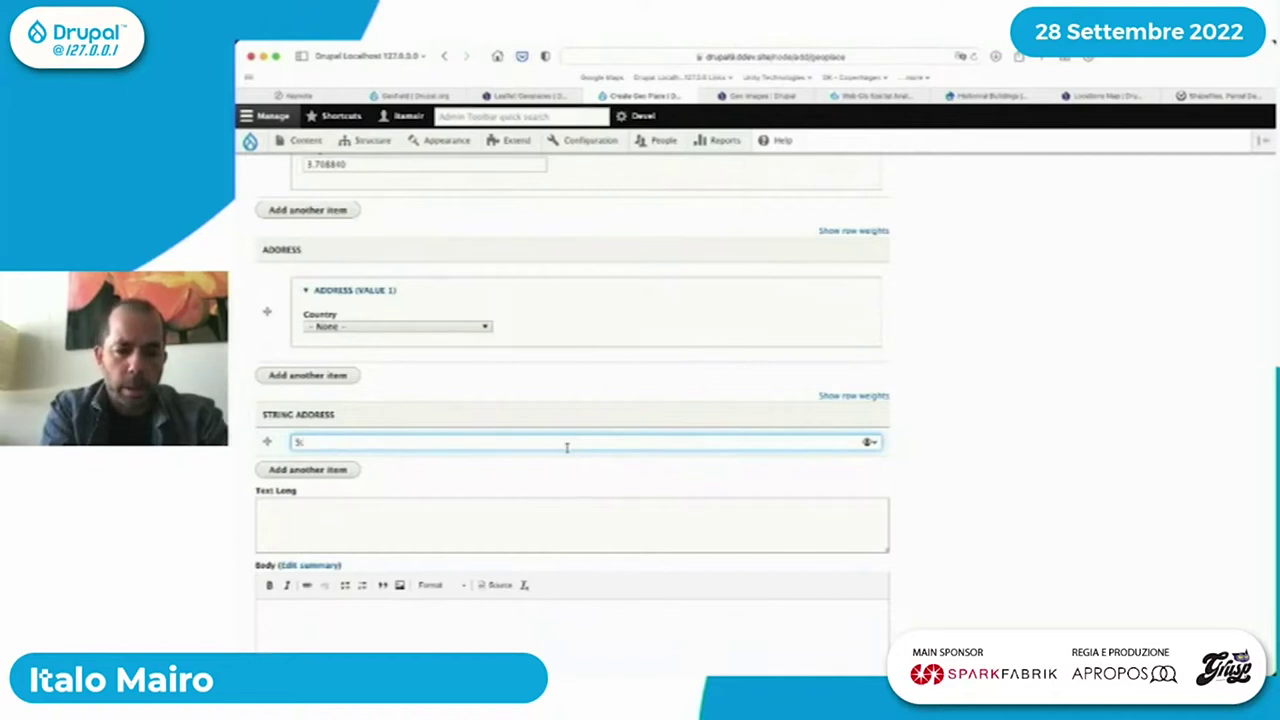
key(BackSpace)
text(Piazz)
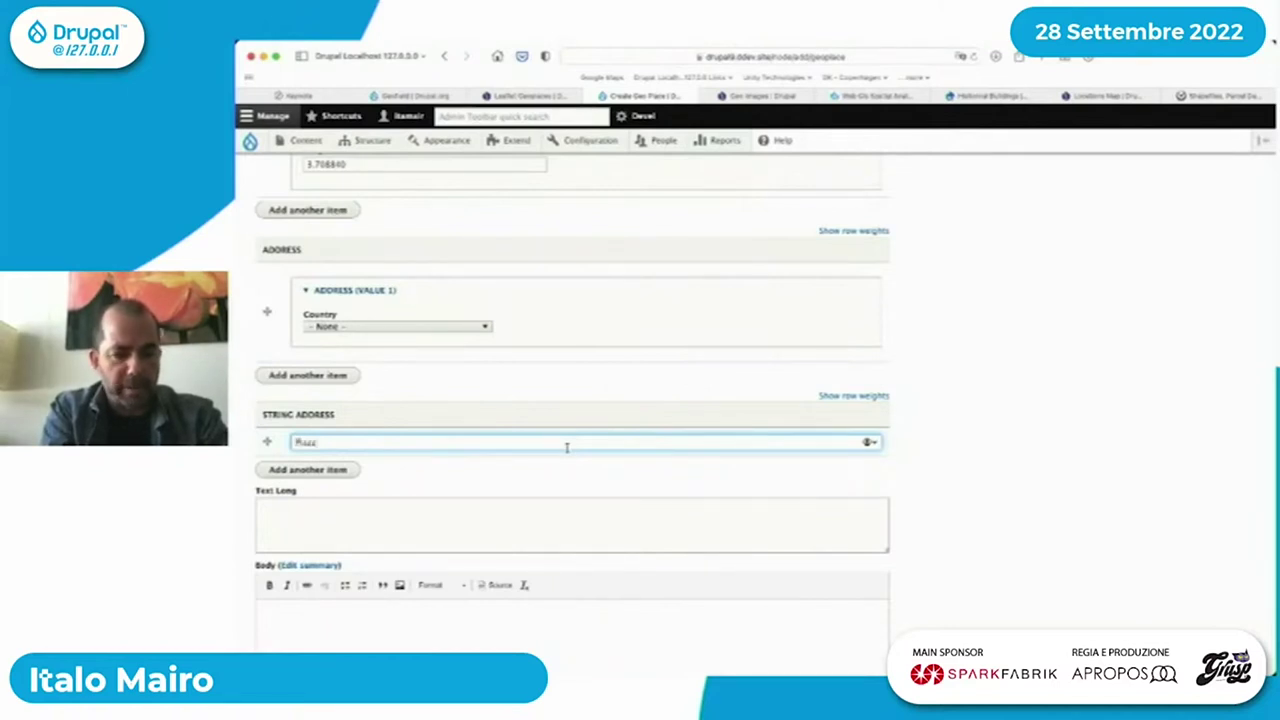
text(a Si)
text(n Marco)
text( Venezia)
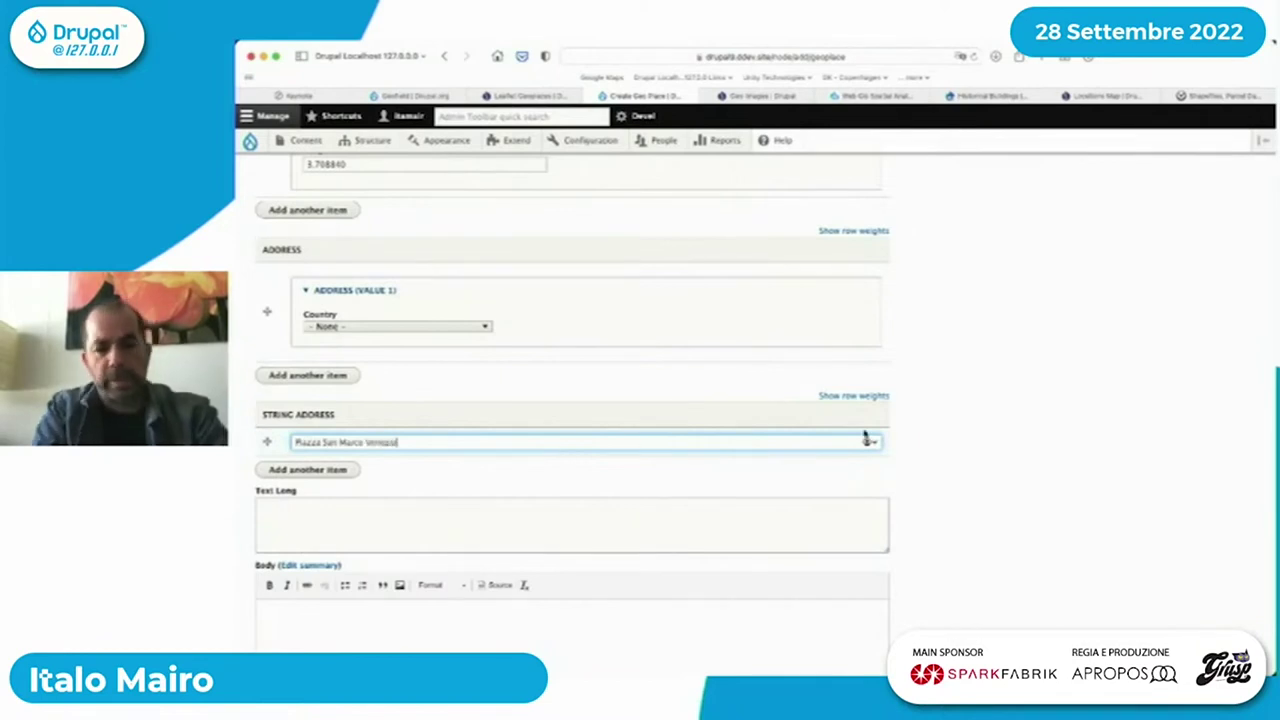
scroll(993, 394, down, 2)
scroll(993, 394, down, 5)
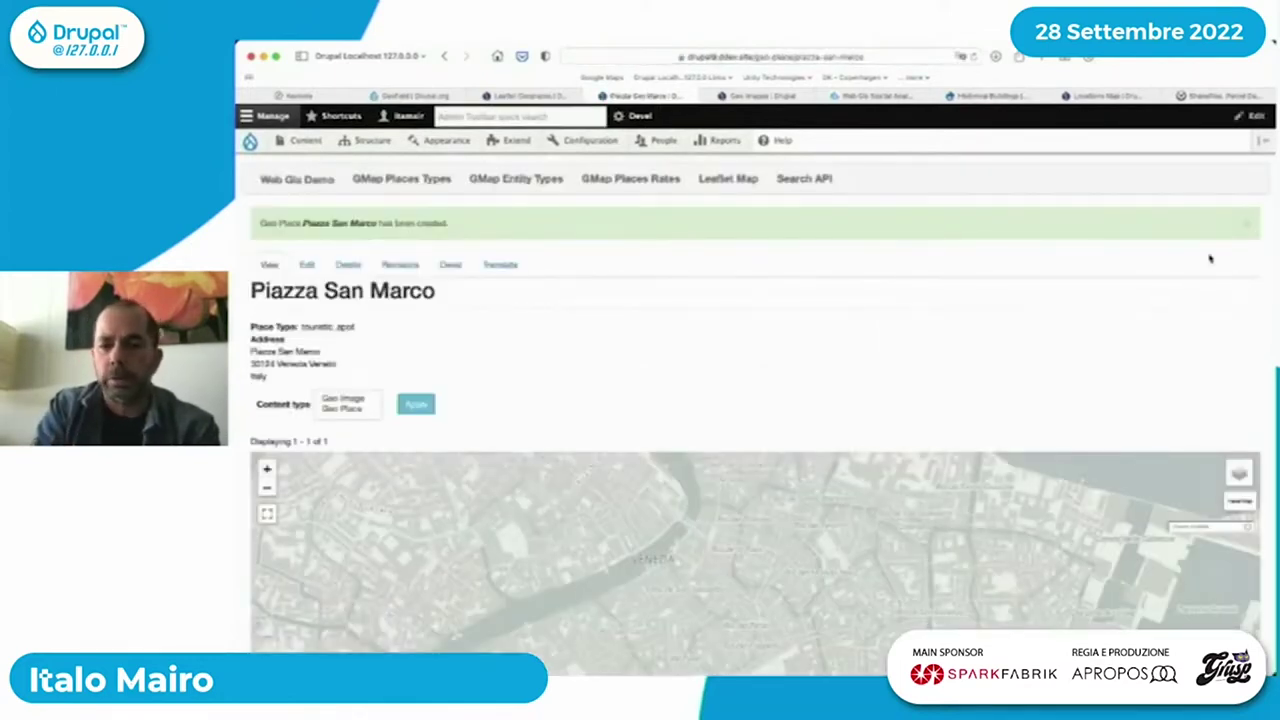
- Examine the saved place's address and map marker, and open the Leaflet Map page listing all geoplaces
scroll(1270, 270, down, 3)
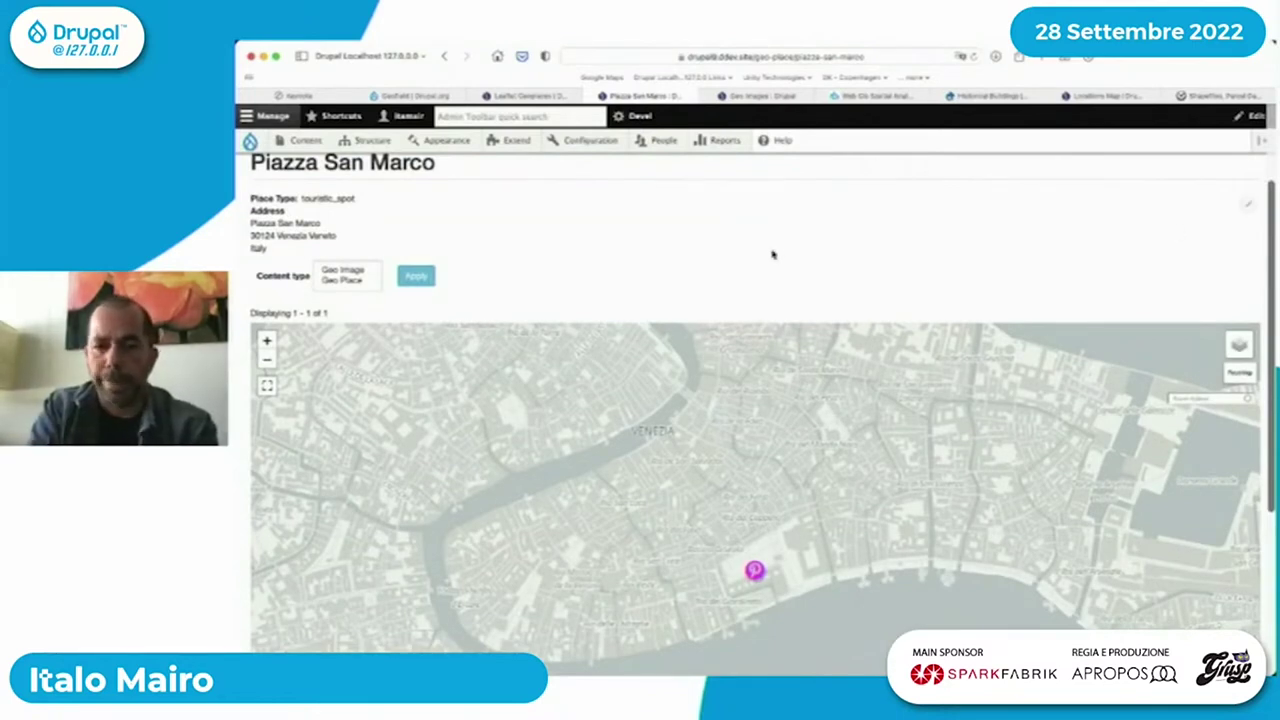
scroll(772, 254, up, 3)
click(726, 182)
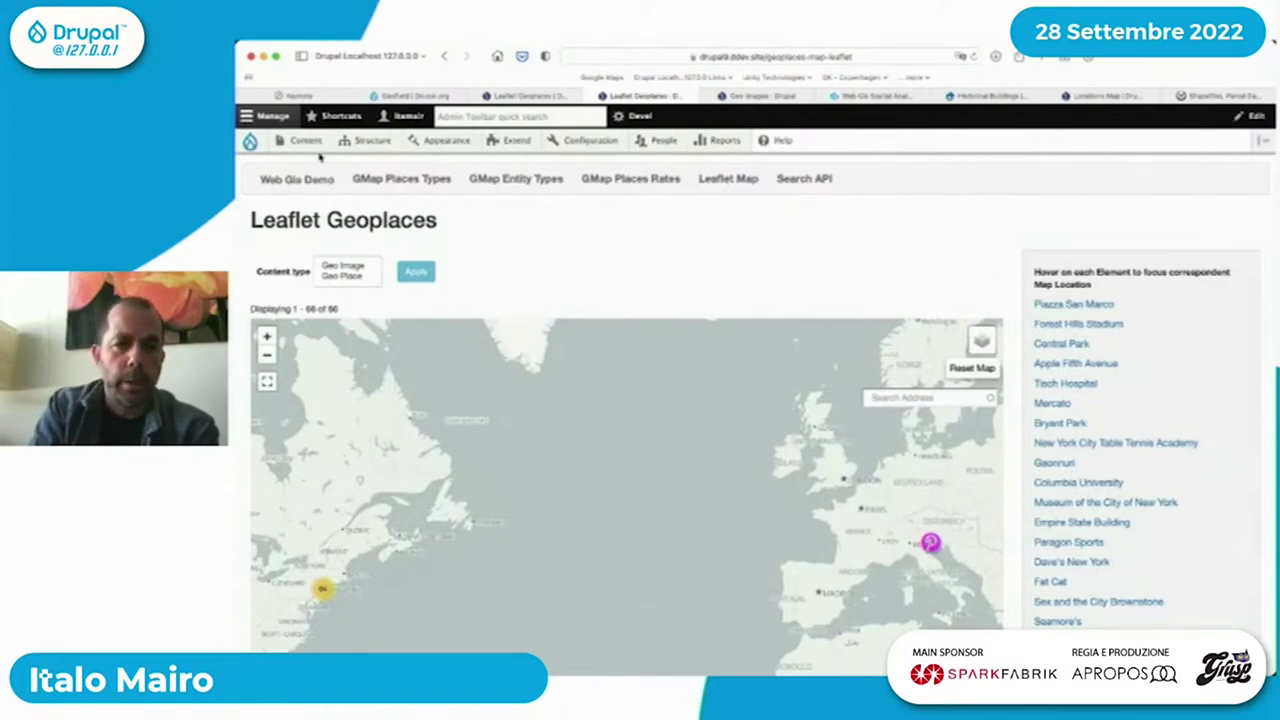
- Open the form for creating a new Geo Image content item
mouse_move(352, 145)
mouse_move(312, 148)
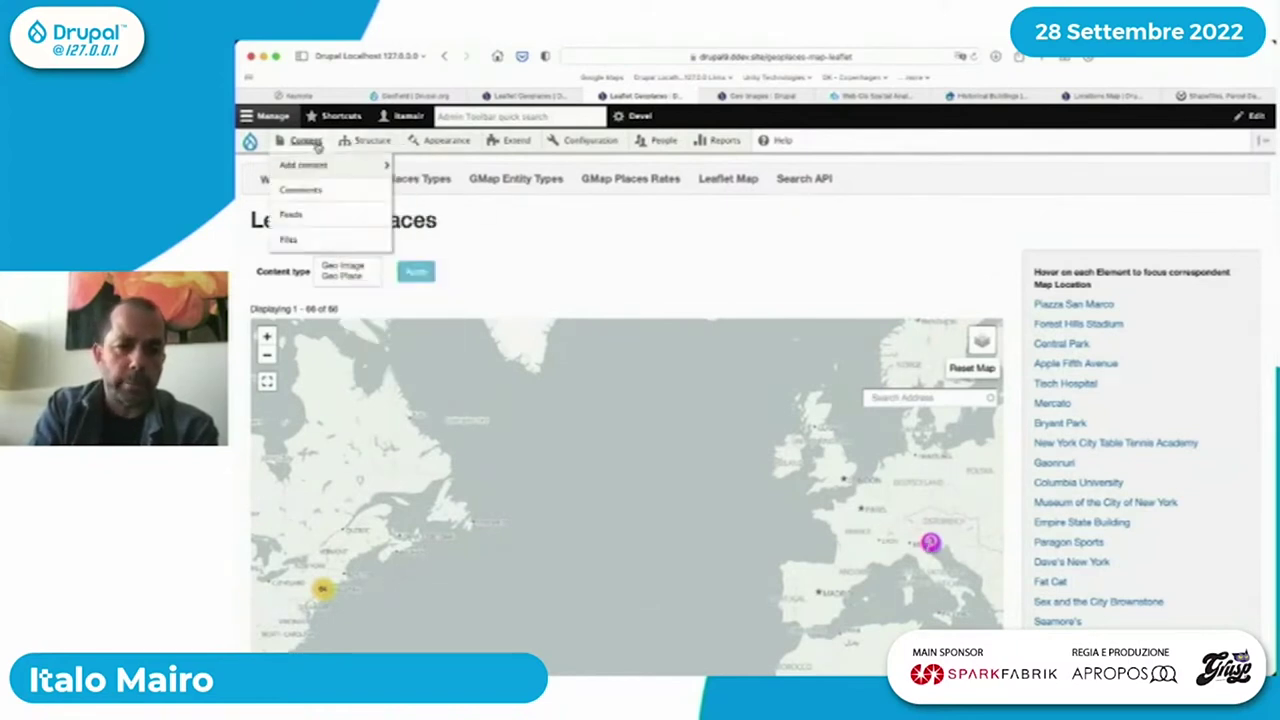
mouse_move(318, 170)
click(421, 216)
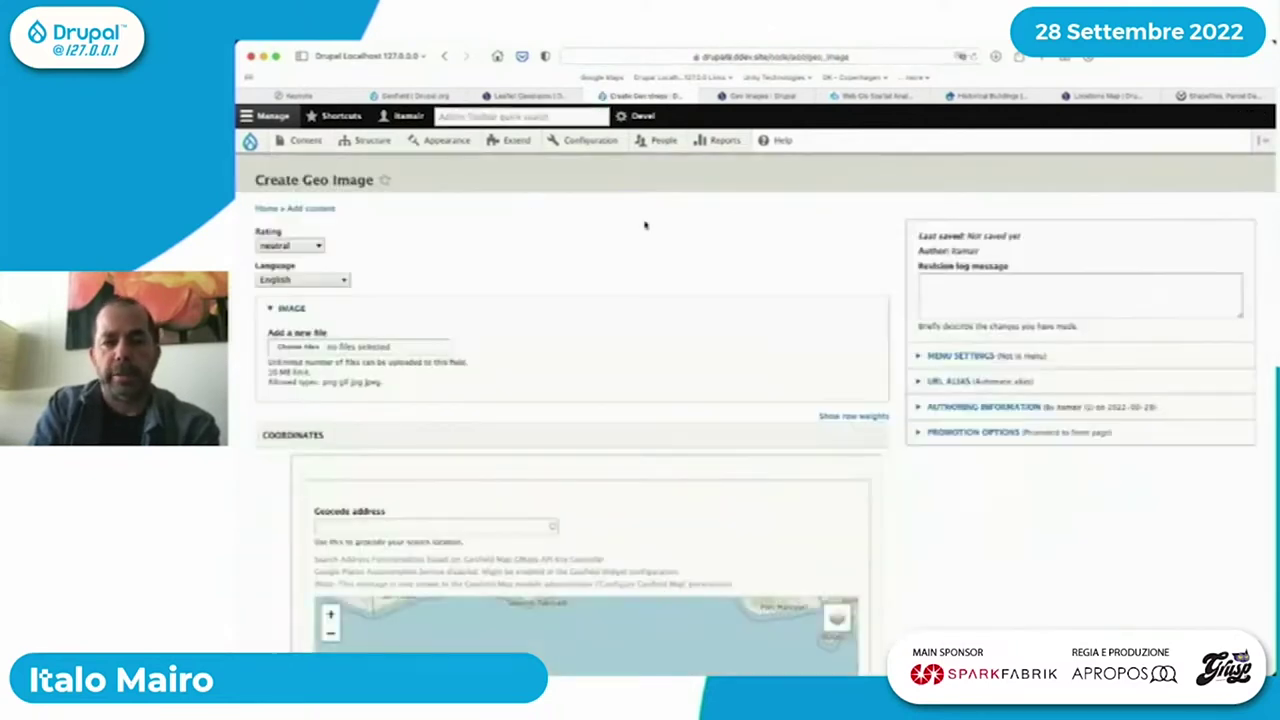